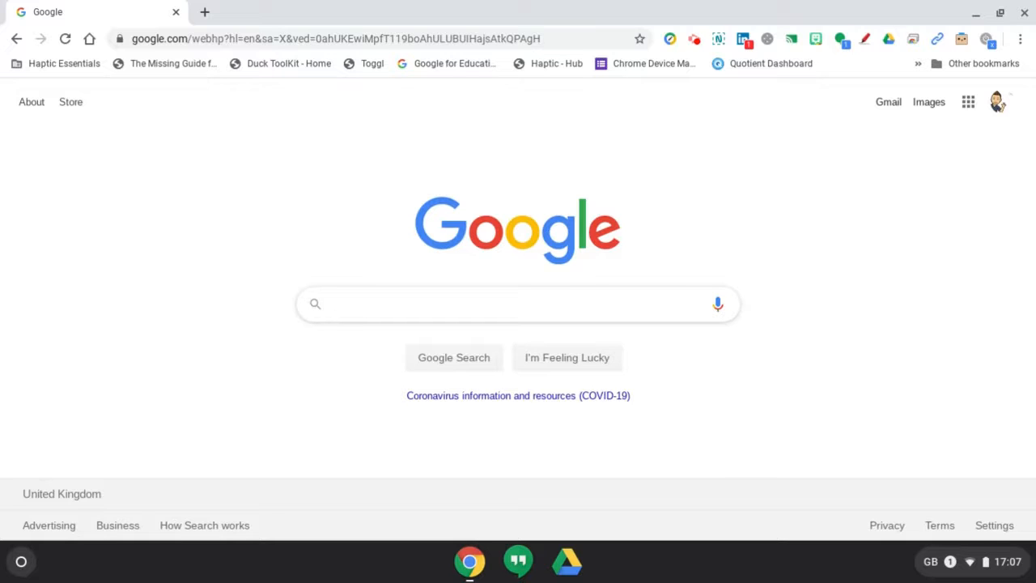
Switch to the browser window that has Google Classroom's Classes page open.
right_click(472, 564)
click(472, 565)
click(472, 564)
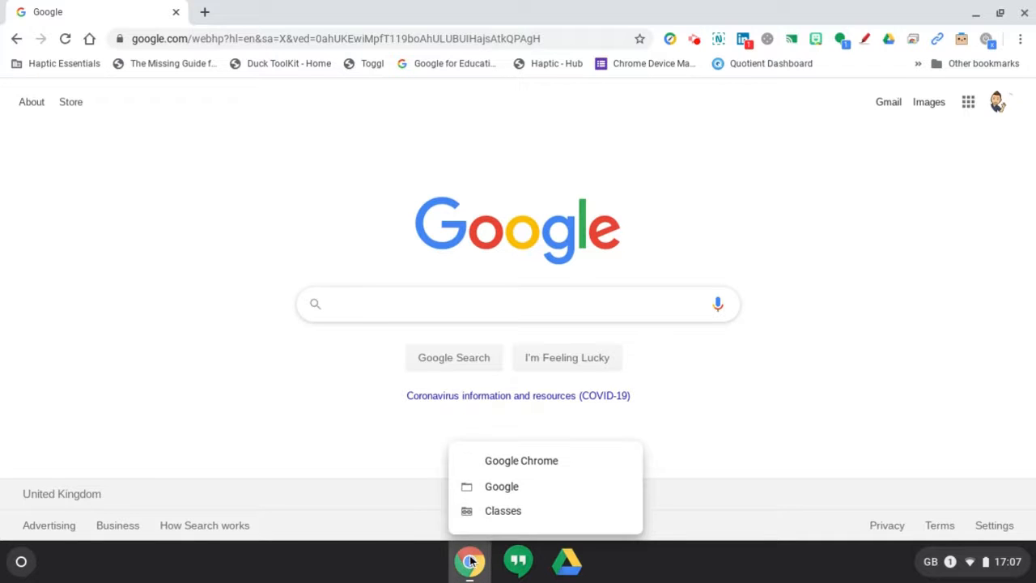
click(503, 511)
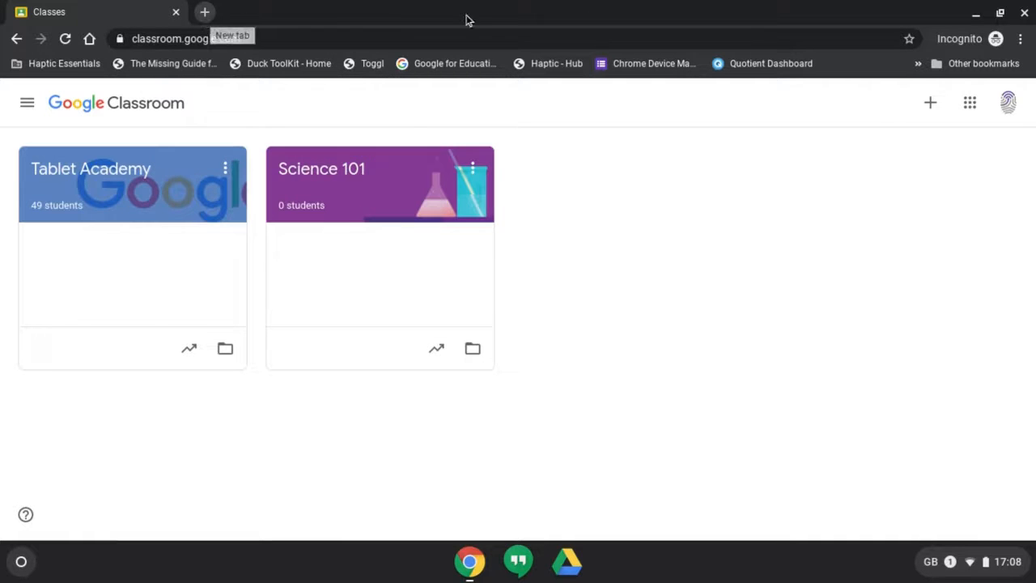
Search for "google drawings" in a new tab and open Google Drawings with a blank drawing.
key(ctrl+t)
text(googl)
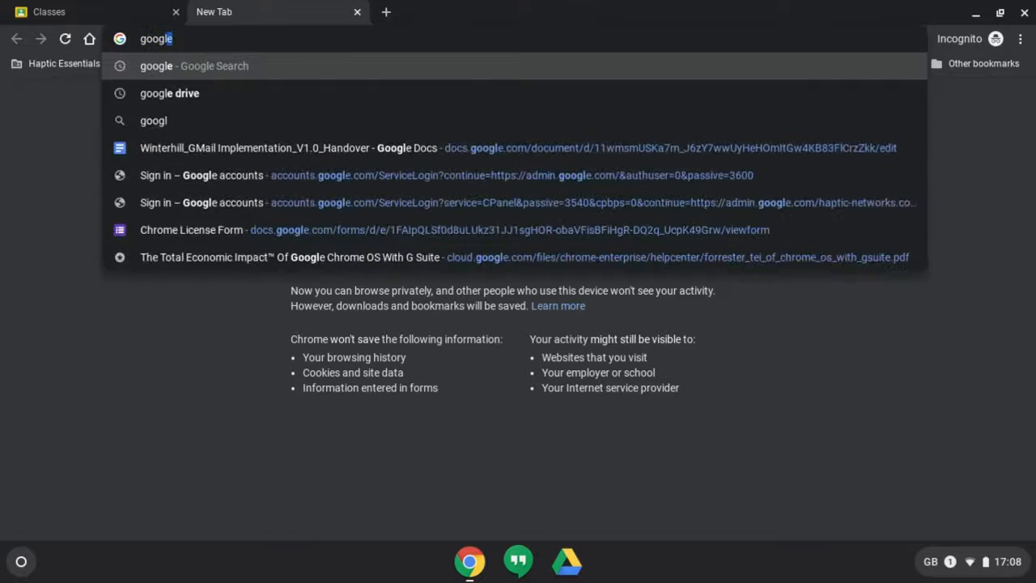
text(e draw)
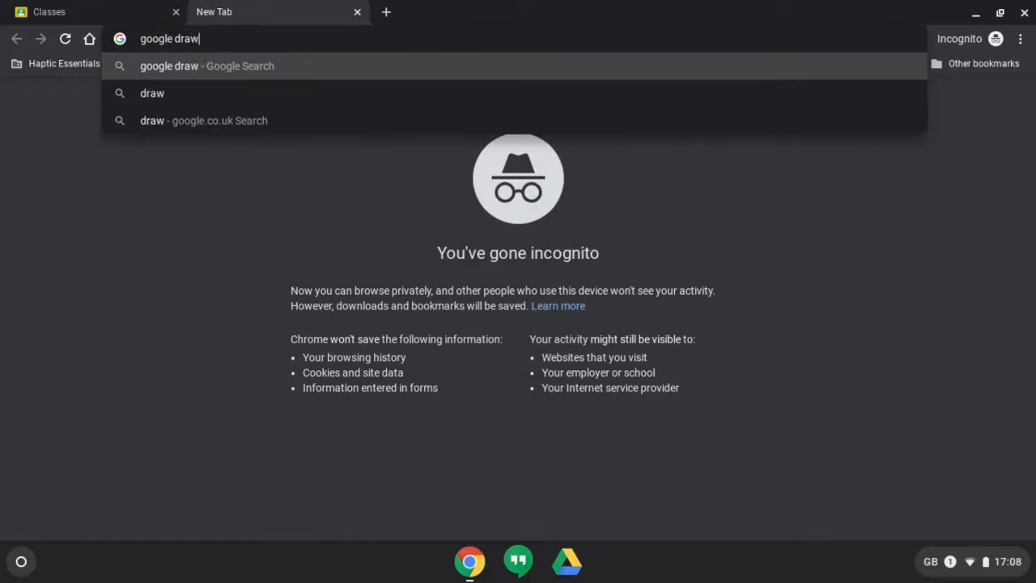
text(ings)
key(Return)
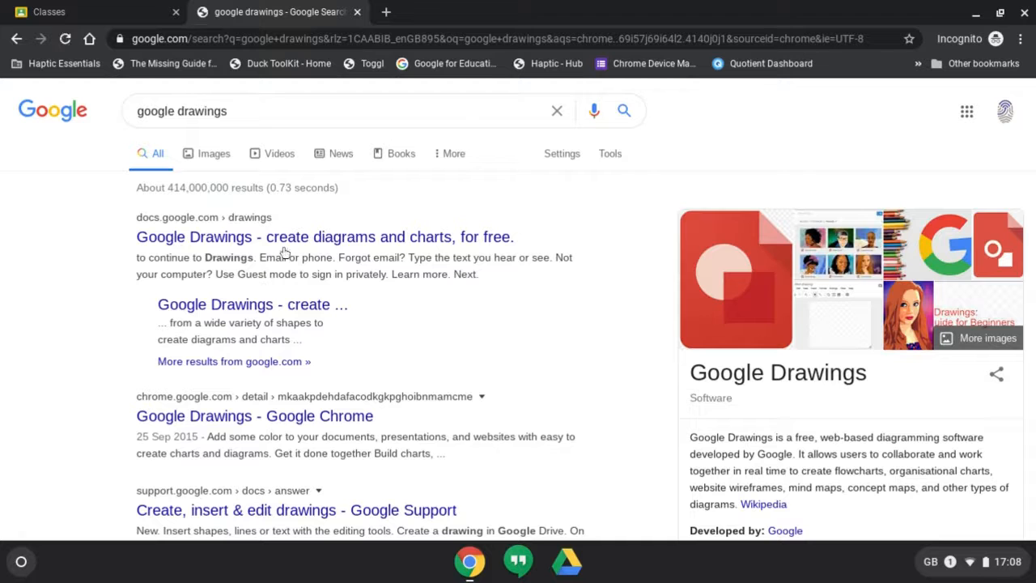
click(283, 239)
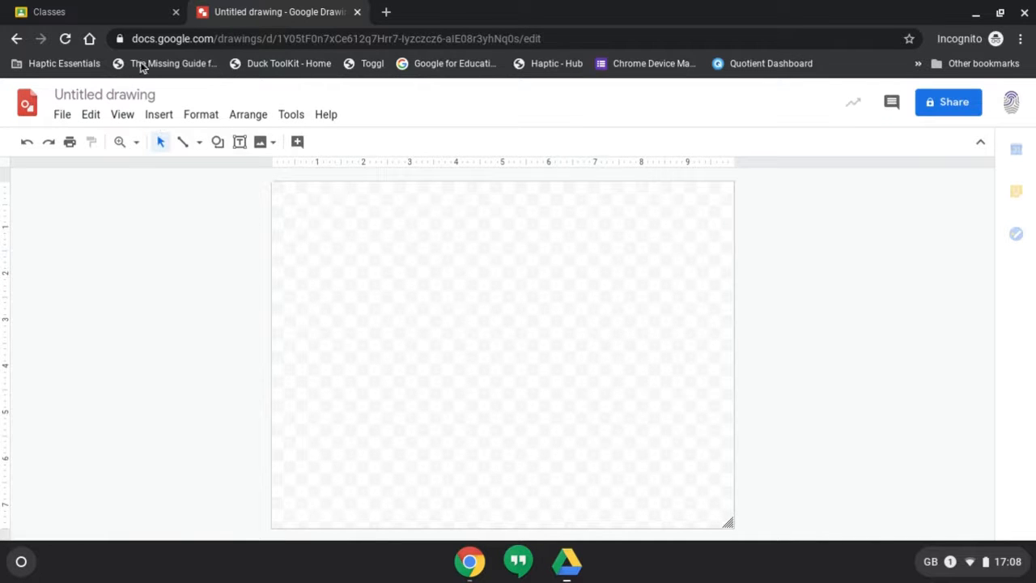
Name the drawing "Skeletal System" and widen its canvas slightly to about 10 units on the ruler.
click(160, 97)
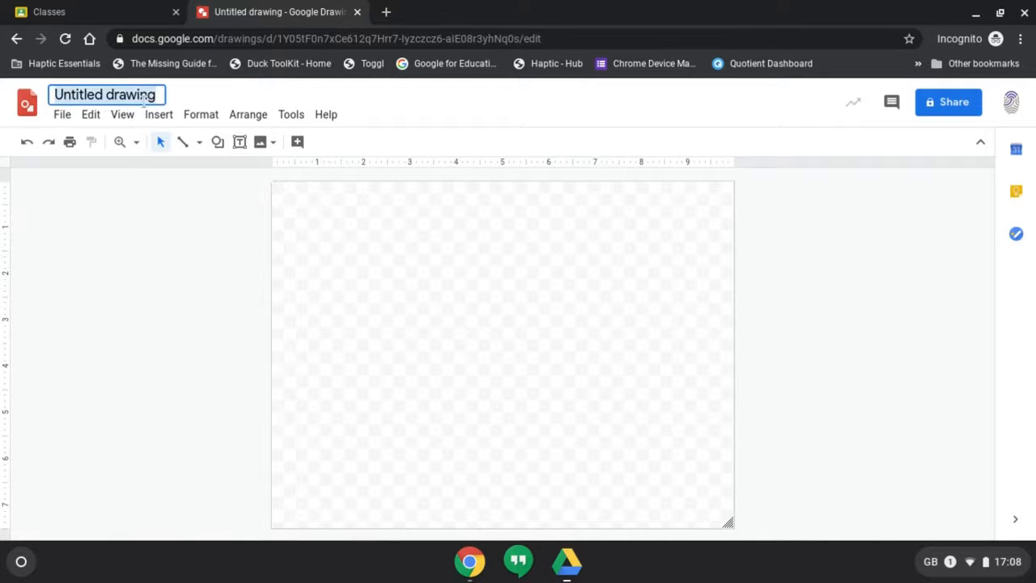
text(Sle)
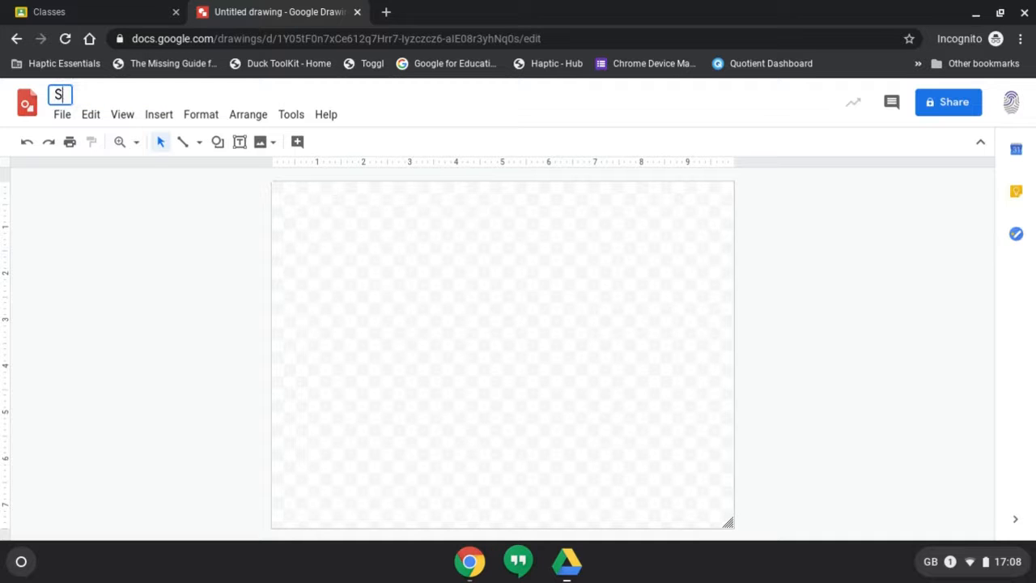
key(BackSpace)
key(BackSpace)
text(keletsal)
key(BackSpace)
key(BackSpace)
key(BackSpace)
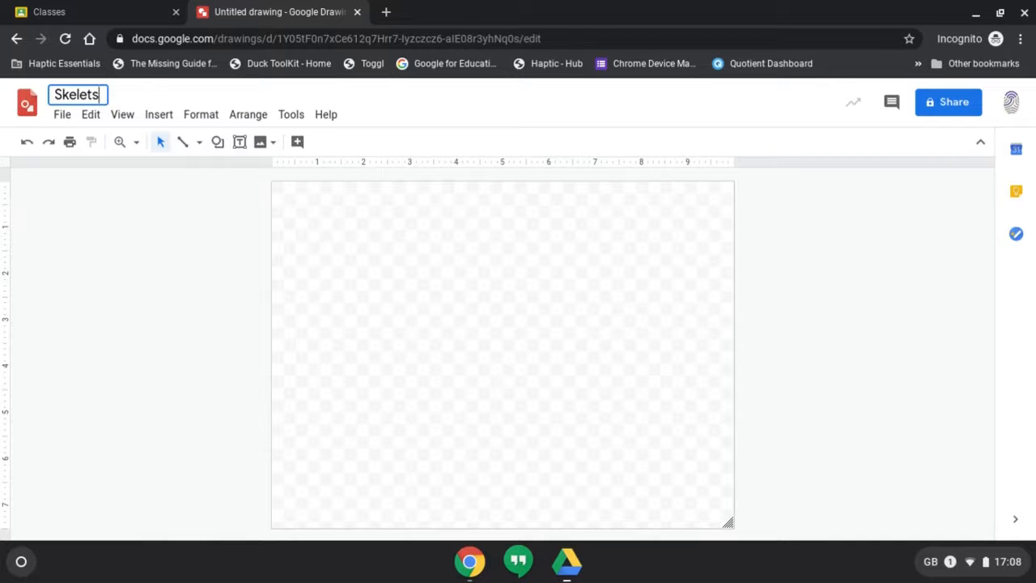
text(al System)
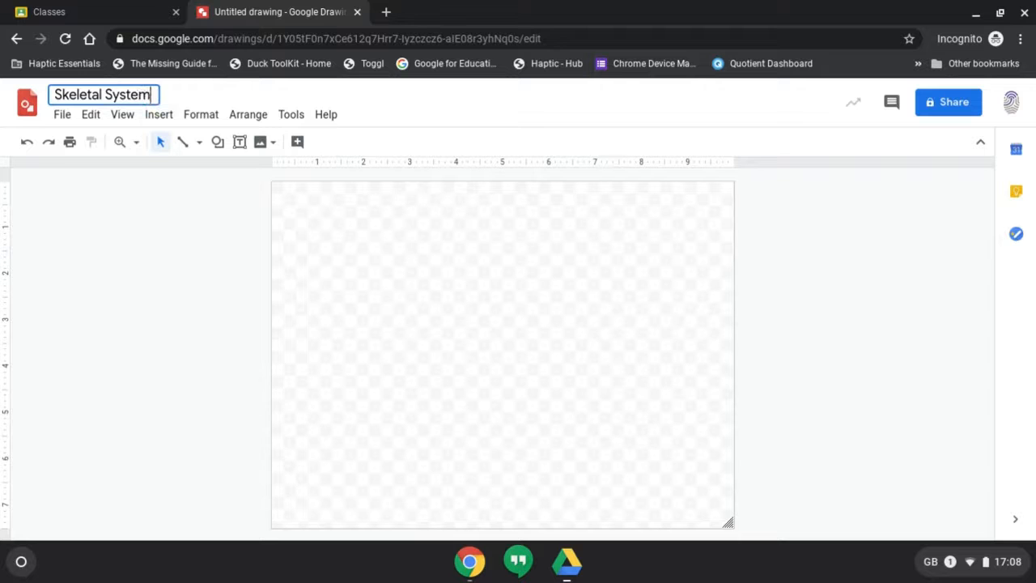
key(Return)
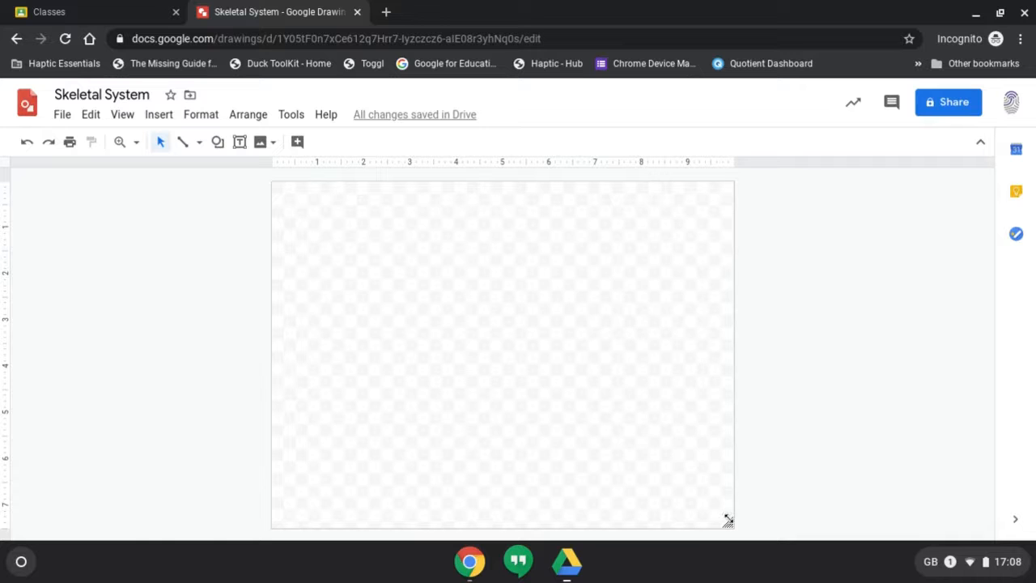
mouse_move(728, 524)
mouse_down()
mouse_move(749, 534)
mouse_move(737, 527)
mouse_up()
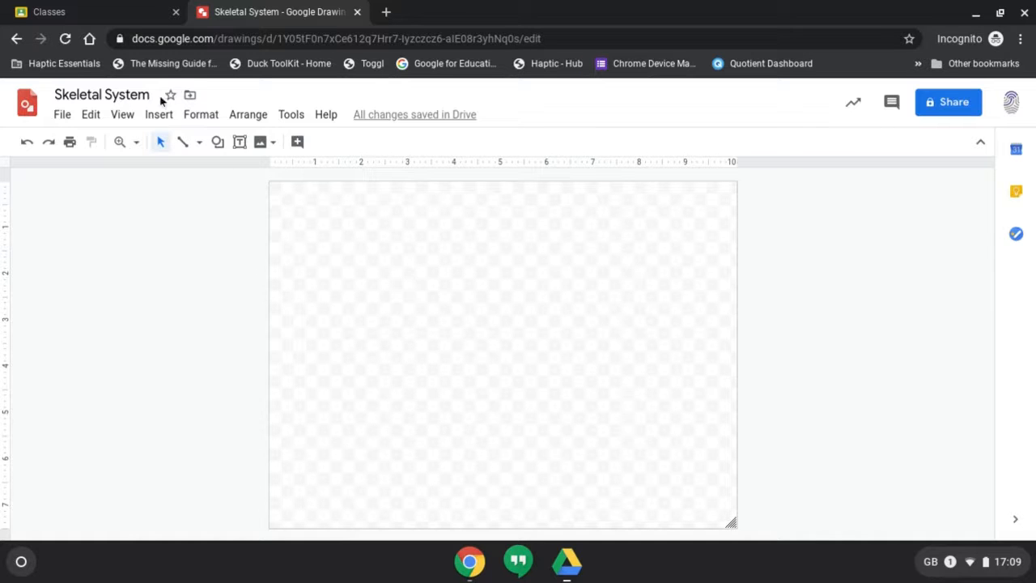
Start inserting an image from the web and search for "skeletal diagram".
click(159, 119)
click(158, 120)
click(157, 120)
mouse_move(183, 143)
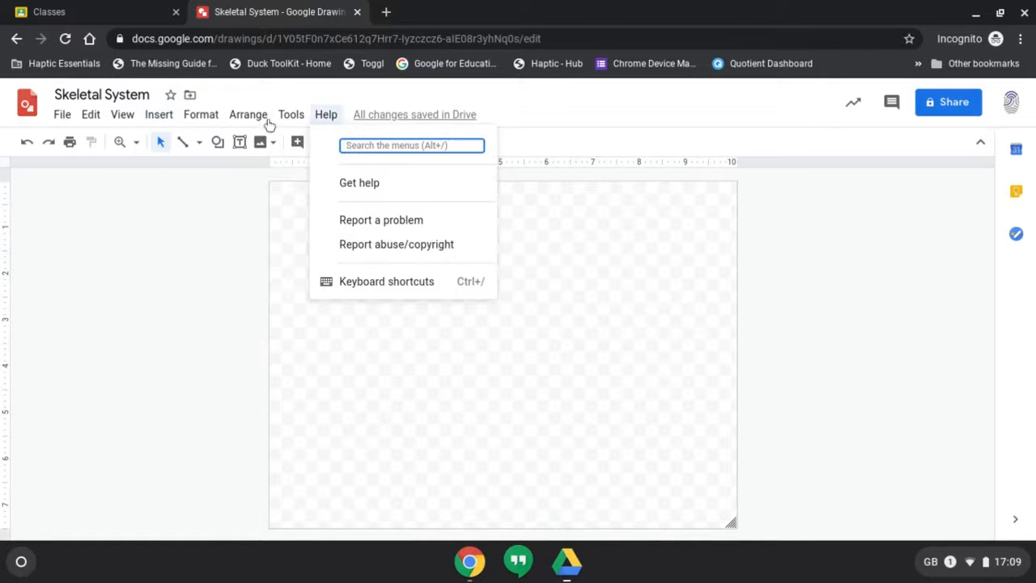
mouse_move(219, 152)
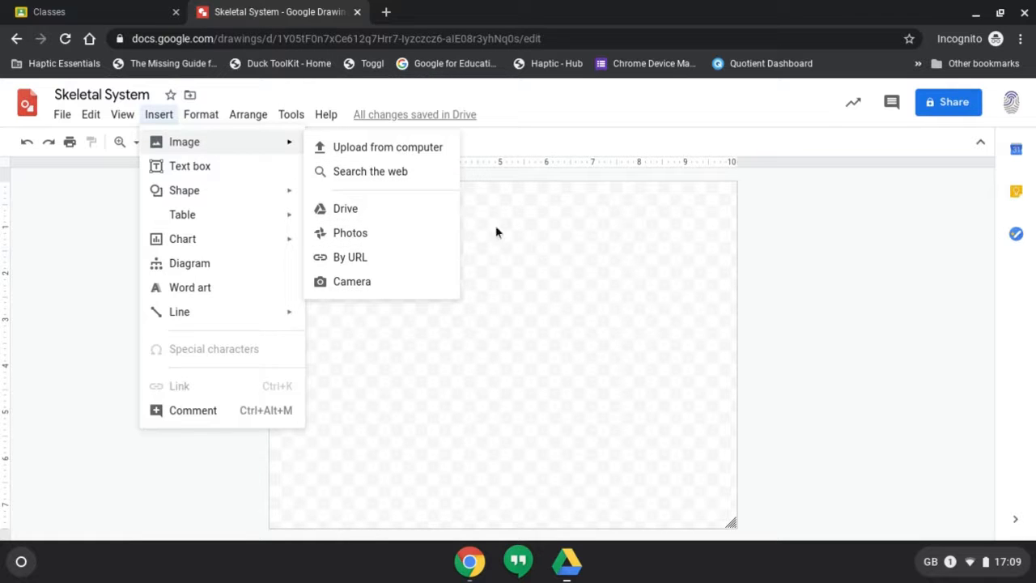
click(402, 182)
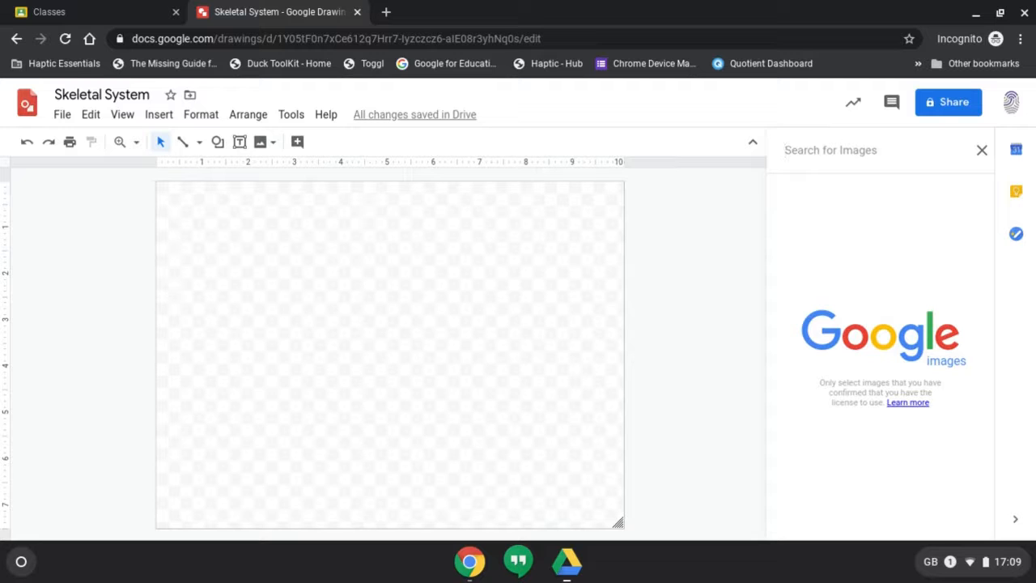
text(skele)
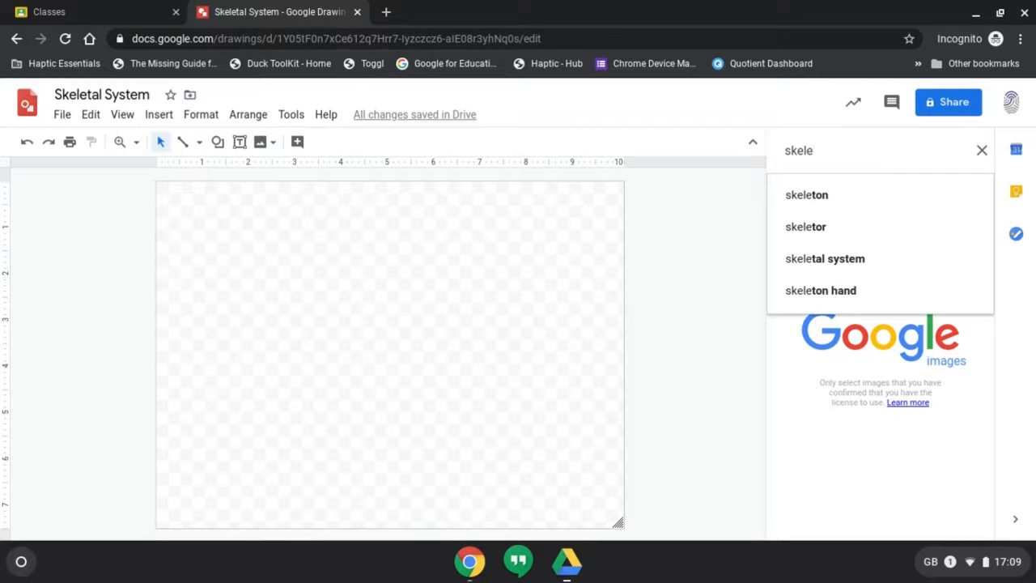
text(tal diagram)
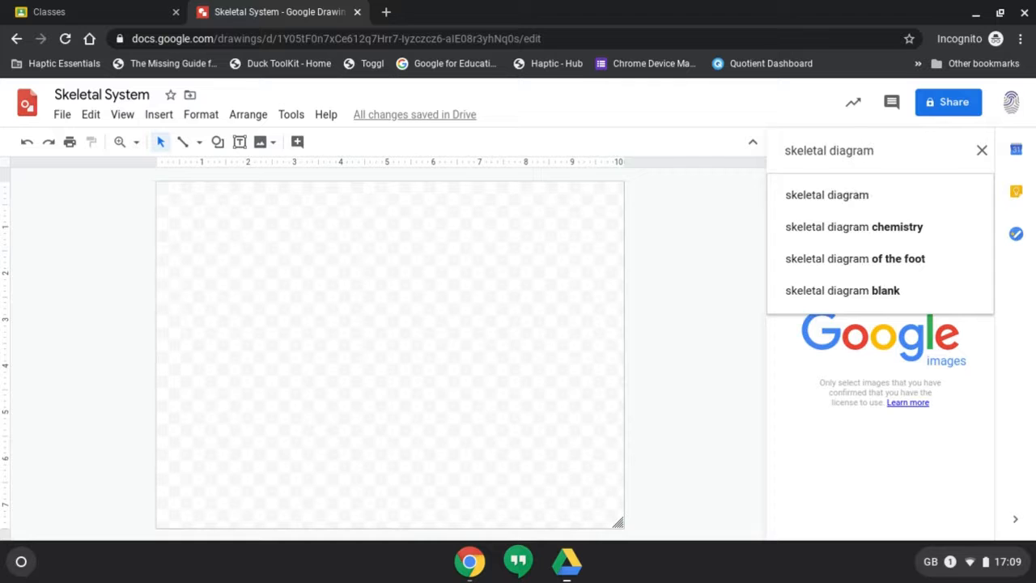
key(Return)
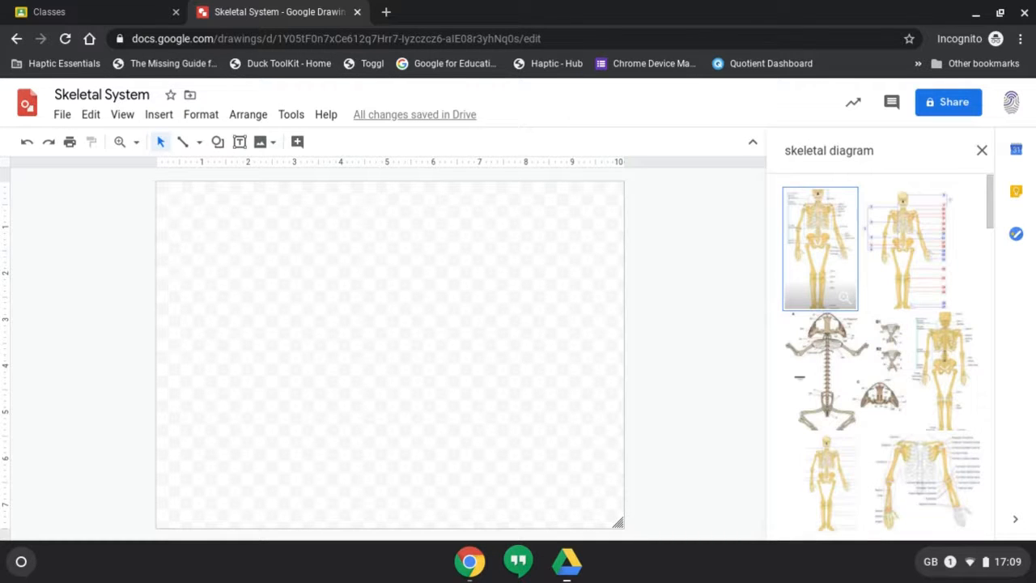
Refine the image search to "skeletal blank diagram" and place the pale, unlabelled full skeleton on the canvas.
click(888, 149)
key(Left)
key(Left)
key(Left)
key(Left)
key(Left)
key(Left)
key(Left)
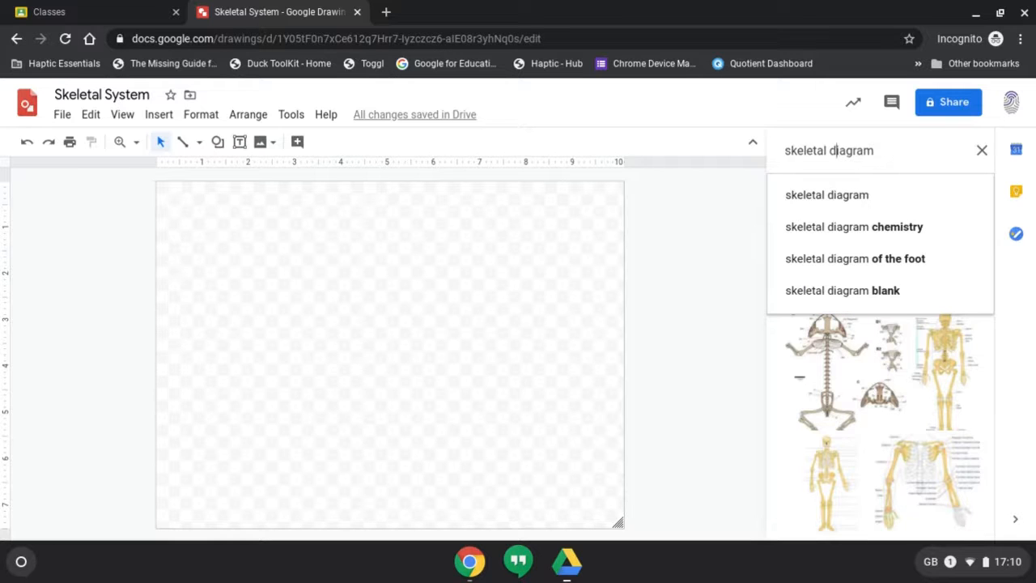
text(blank)
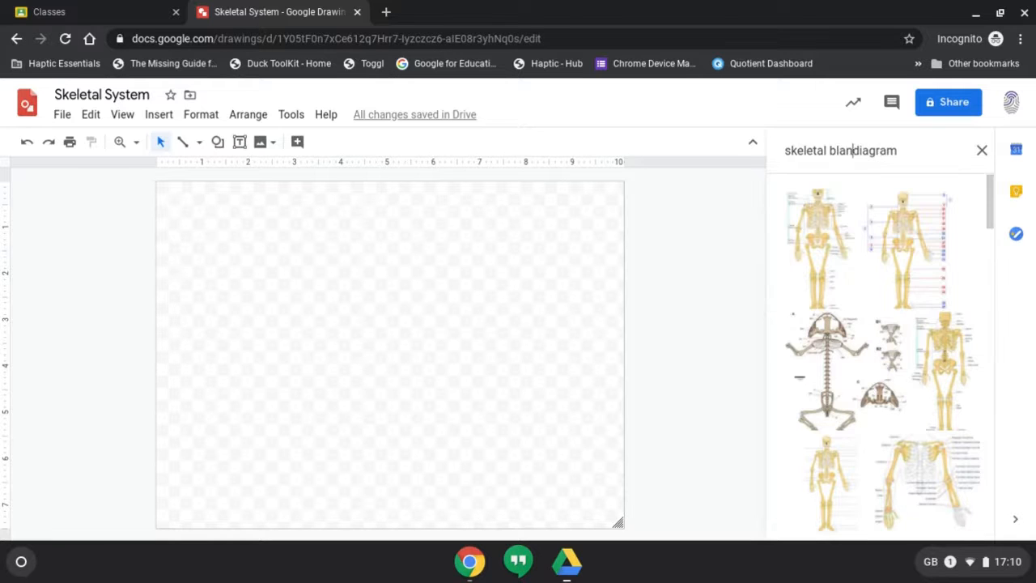
key(Return)
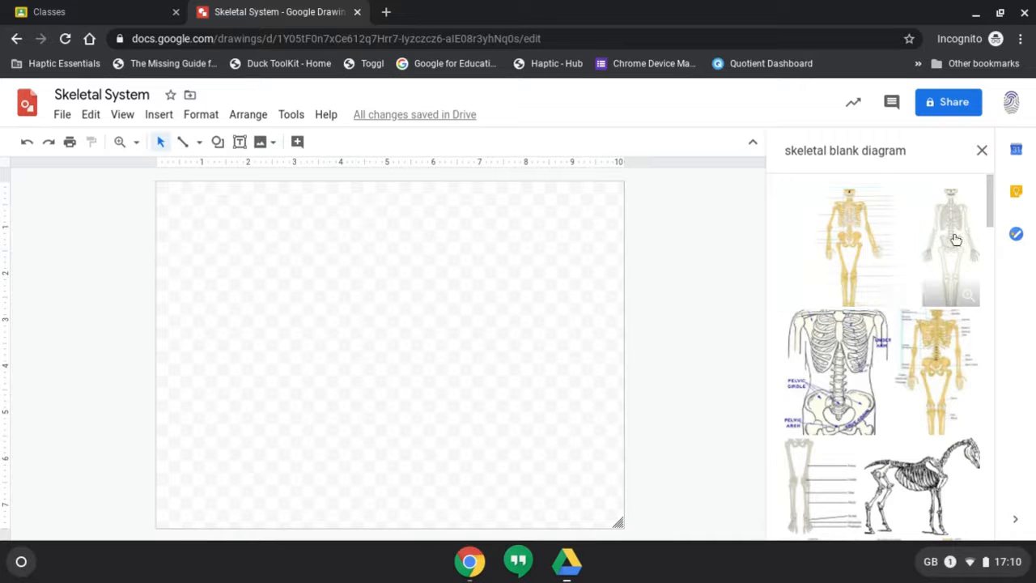
drag(956, 239, 361, 304)
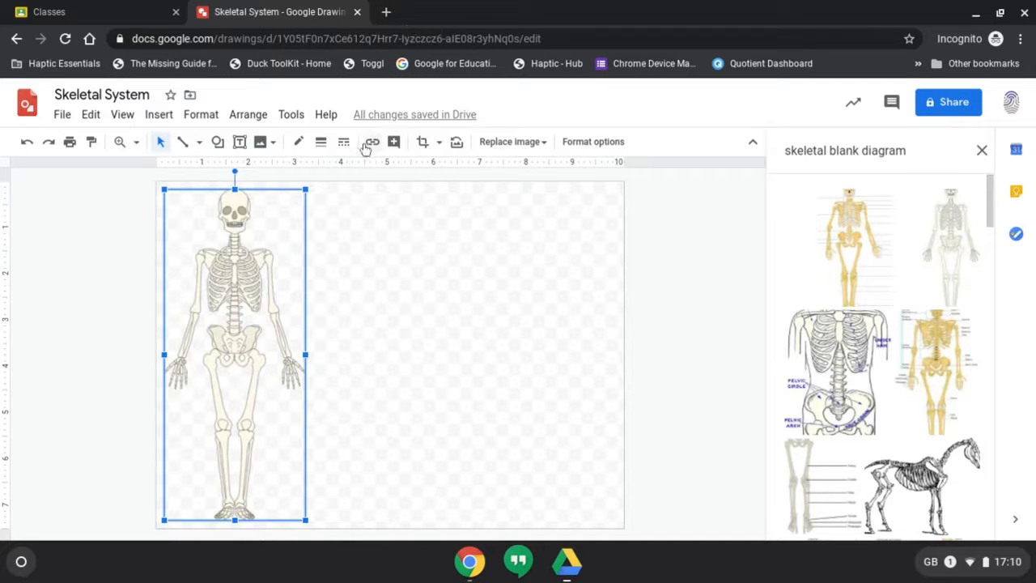
Search Google for "skeletal system blank diagram" in a new tab and show the image results.
click(388, 14)
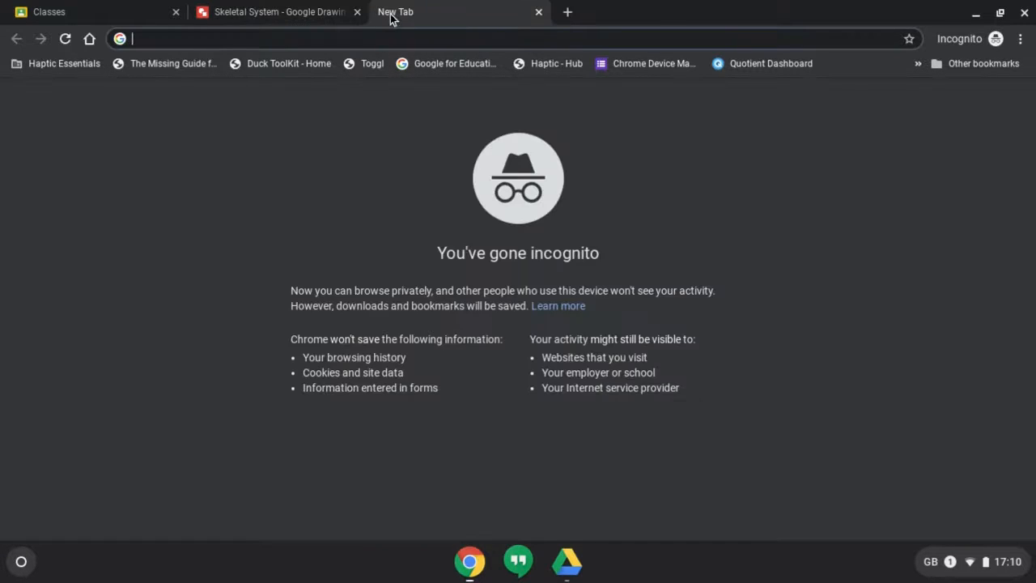
text(s)
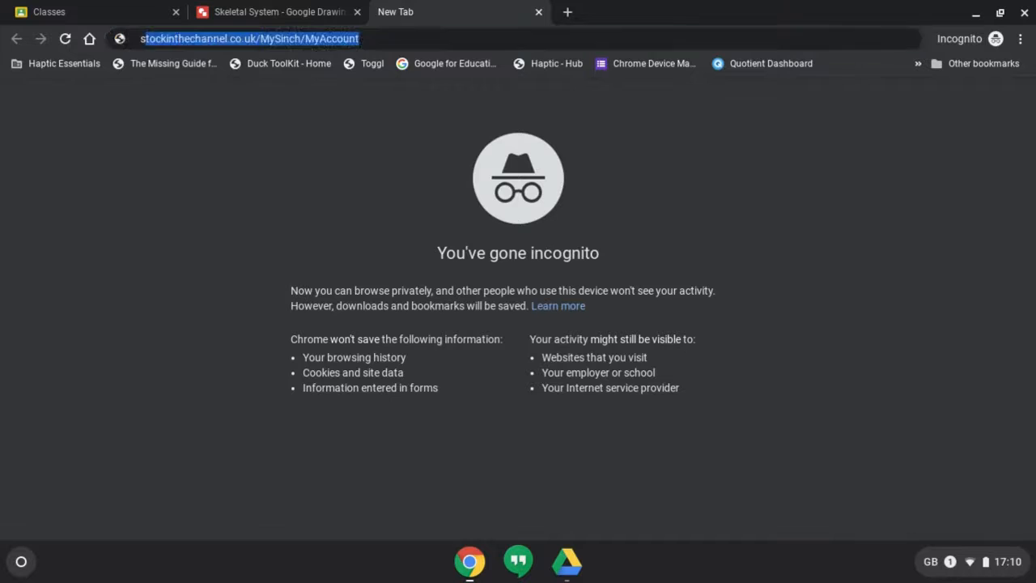
text(keletal sys)
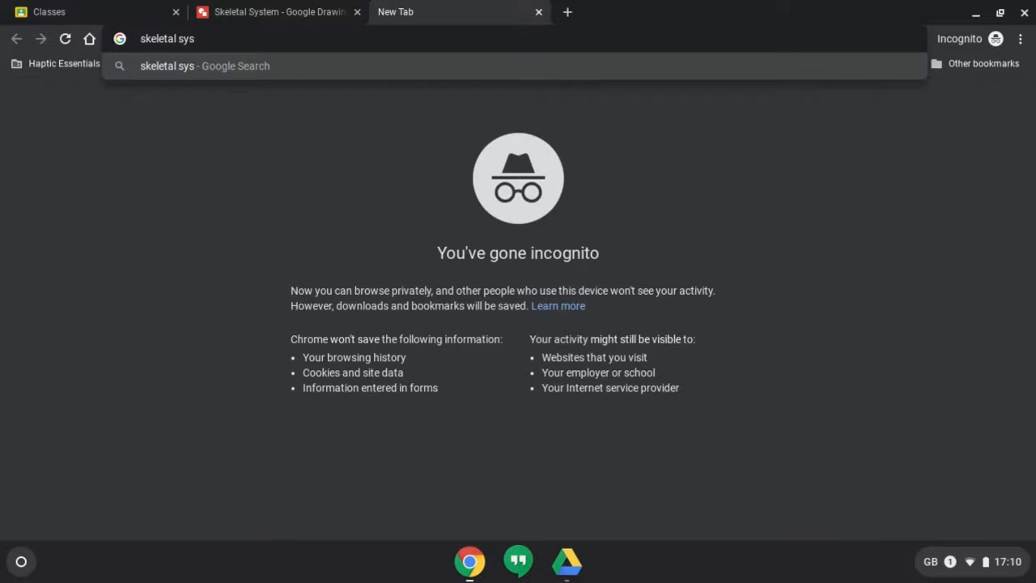
text(tem)
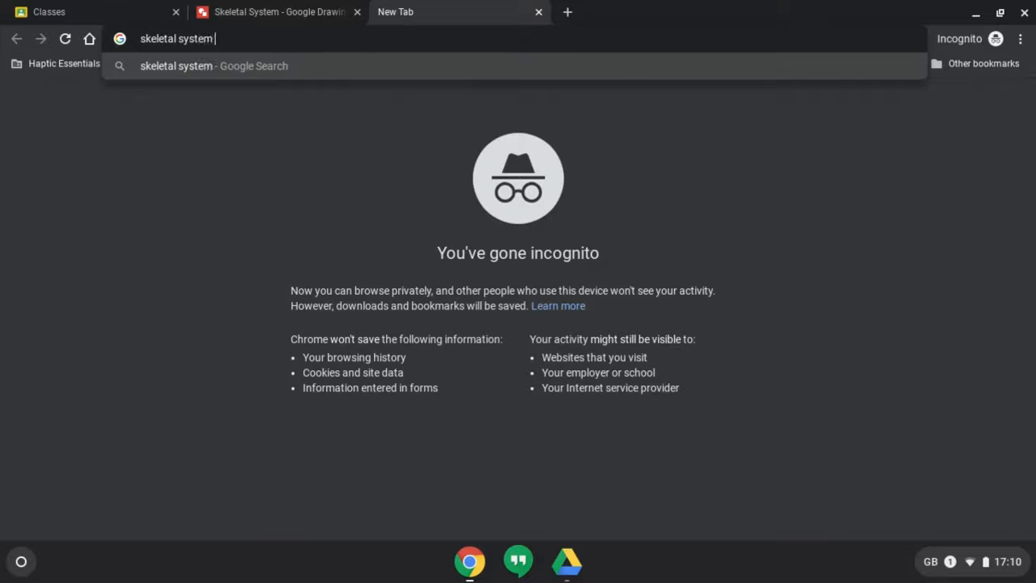
text( blank diagram)
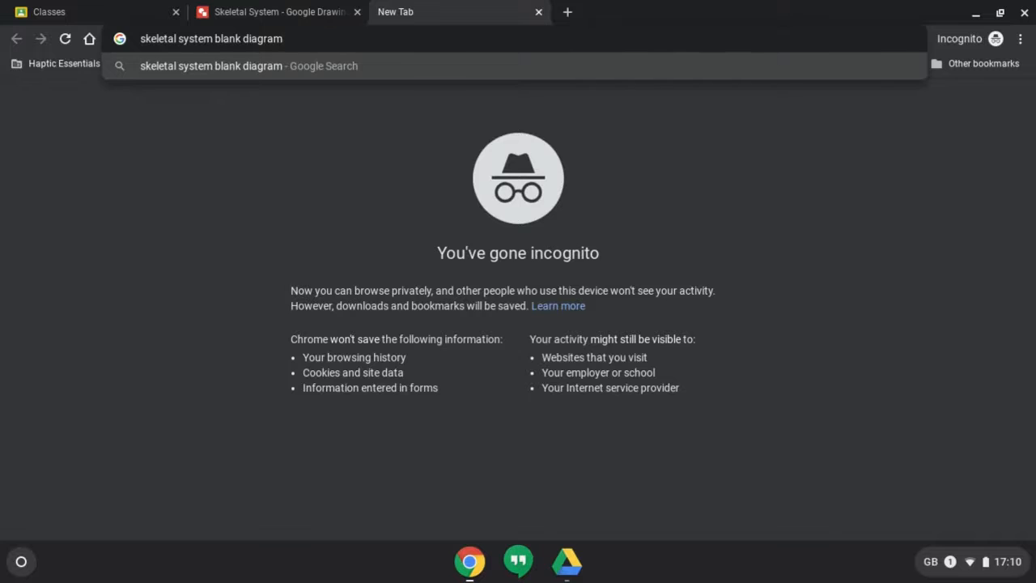
key(Return)
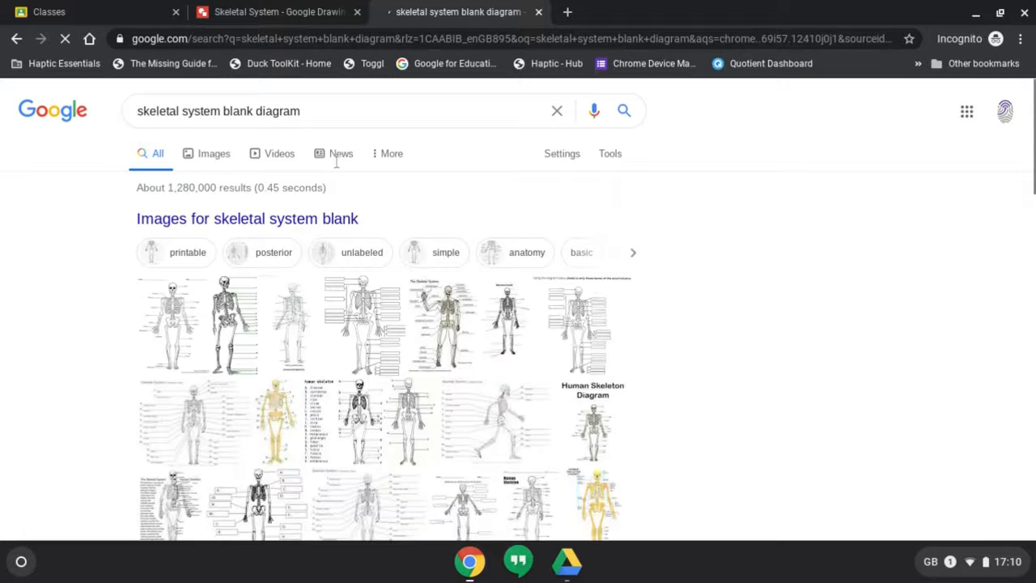
click(217, 156)
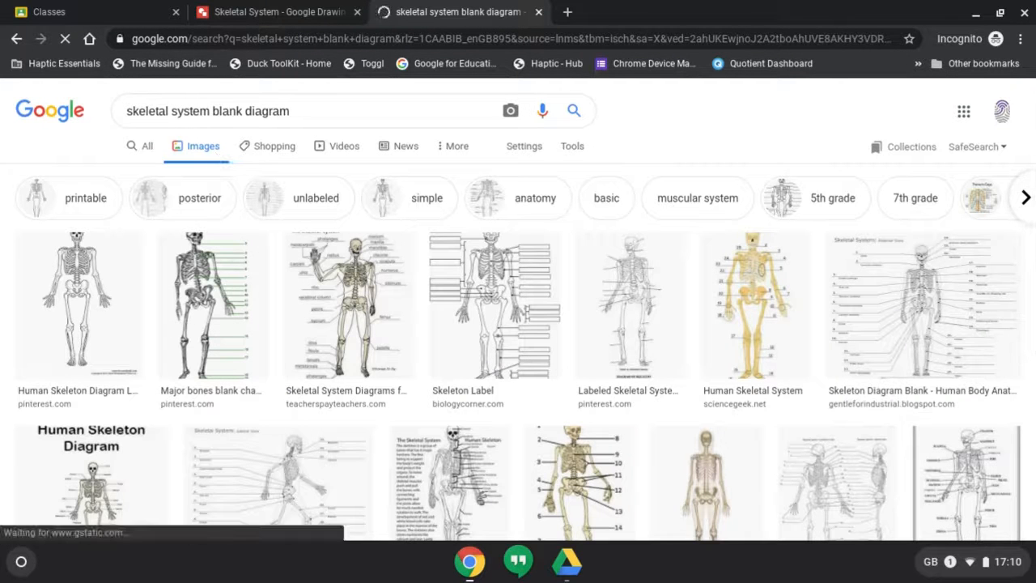
Browse the image results and open the full skeleton diagram with empty light-blue label boxes from fashionoutletstore.info.
click(739, 312)
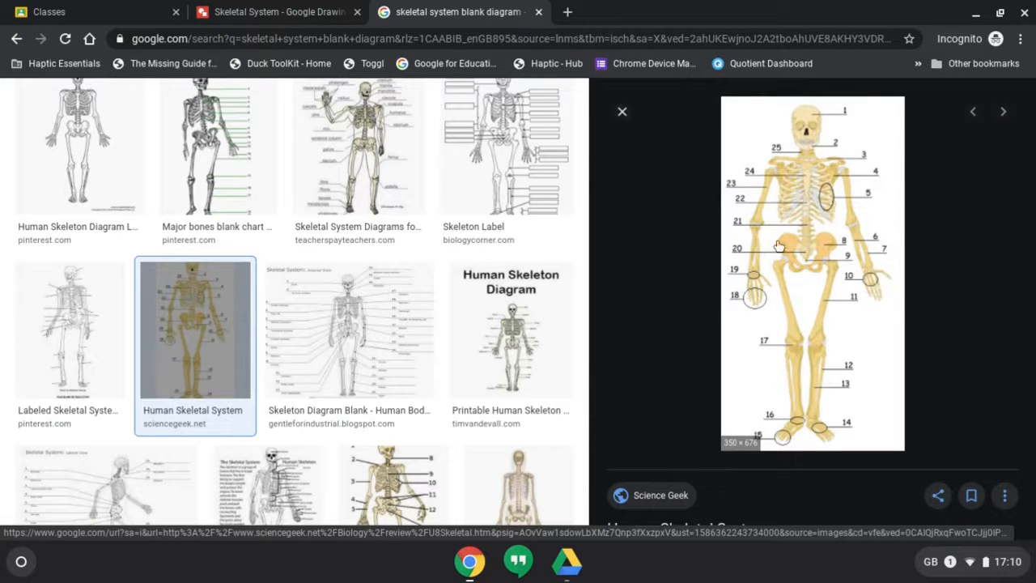
scroll(337, 341, up, 5)
scroll(338, 342, down, 10)
scroll(324, 243, down, 10)
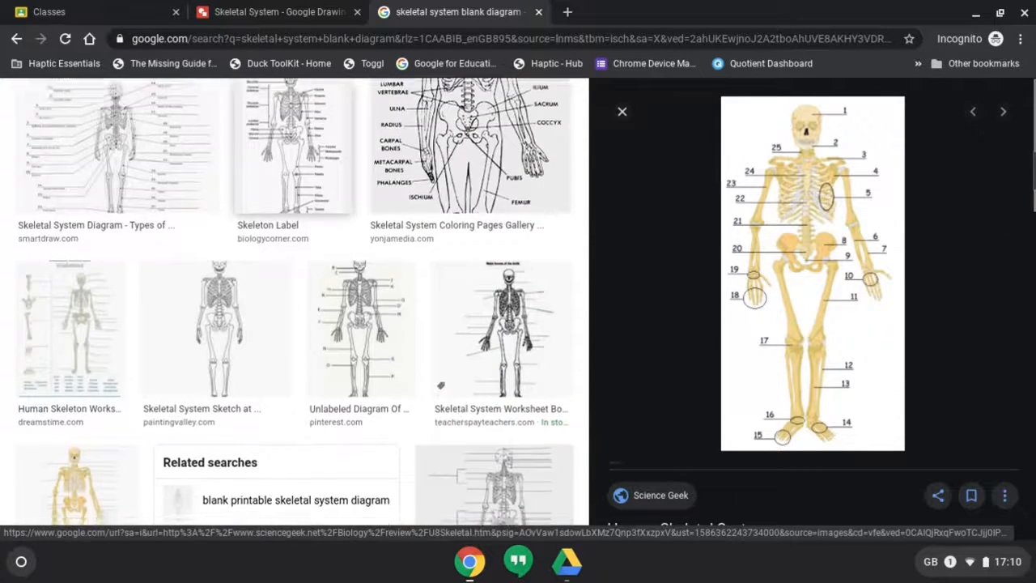
scroll(397, 352, down, 7)
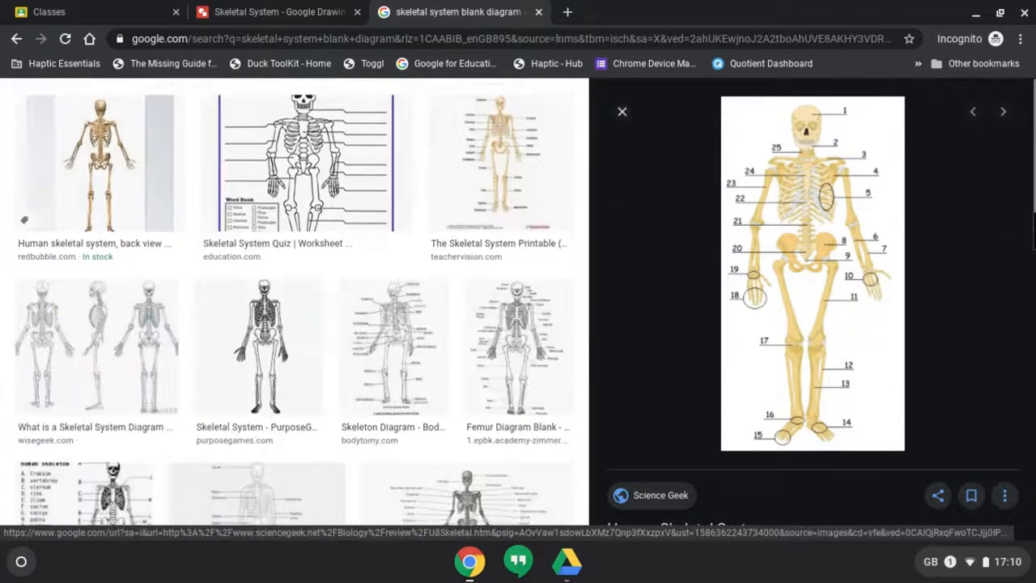
scroll(396, 353, down, 5)
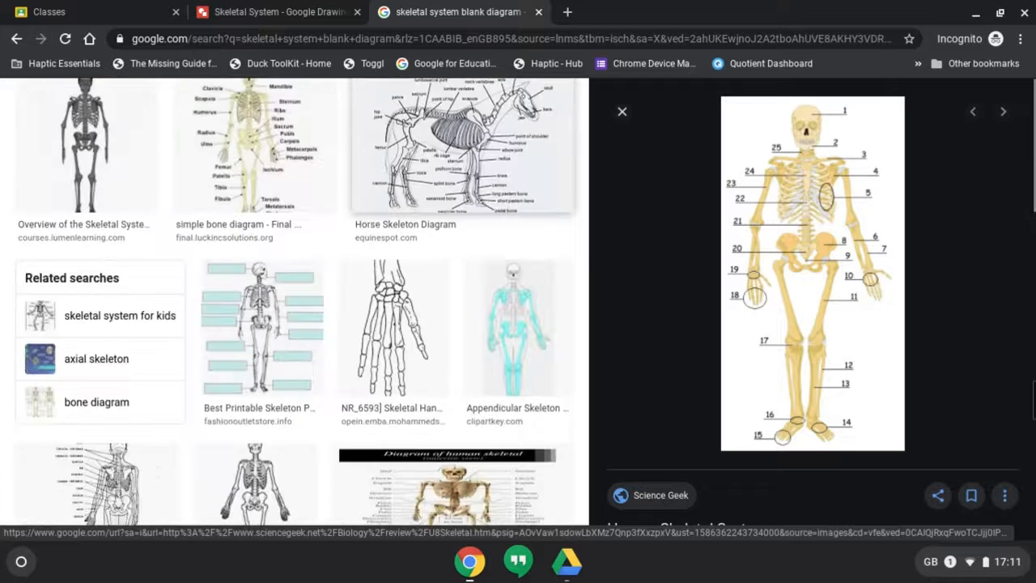
click(289, 234)
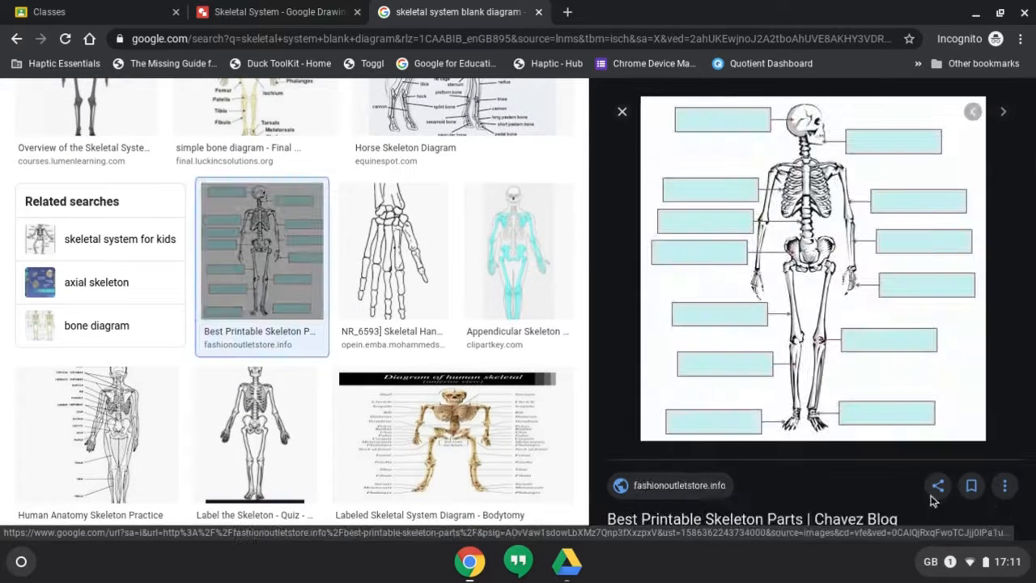
Copy the image address of the previewed skeleton diagram with empty label boxes.
click(1004, 485)
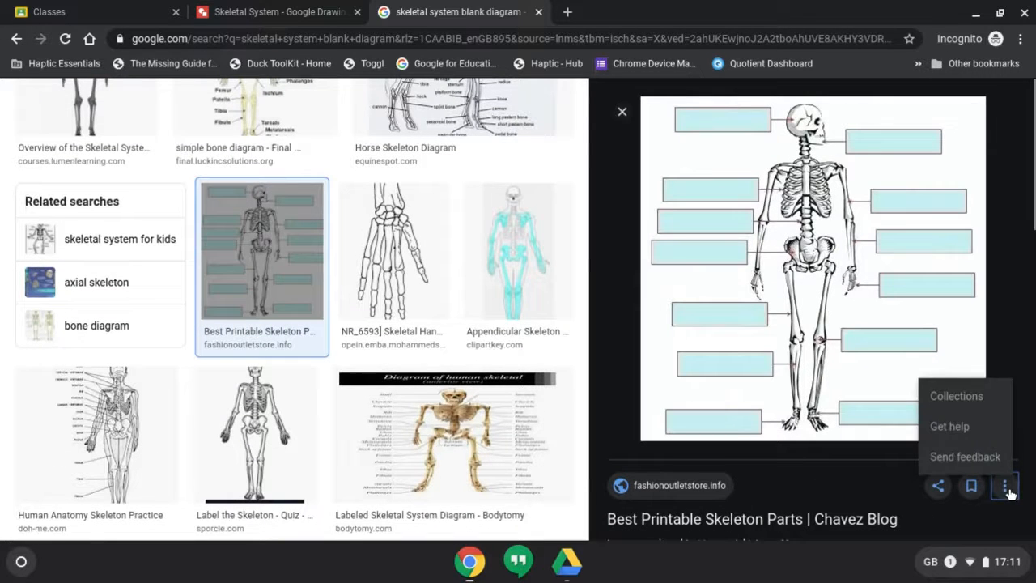
click(1006, 489)
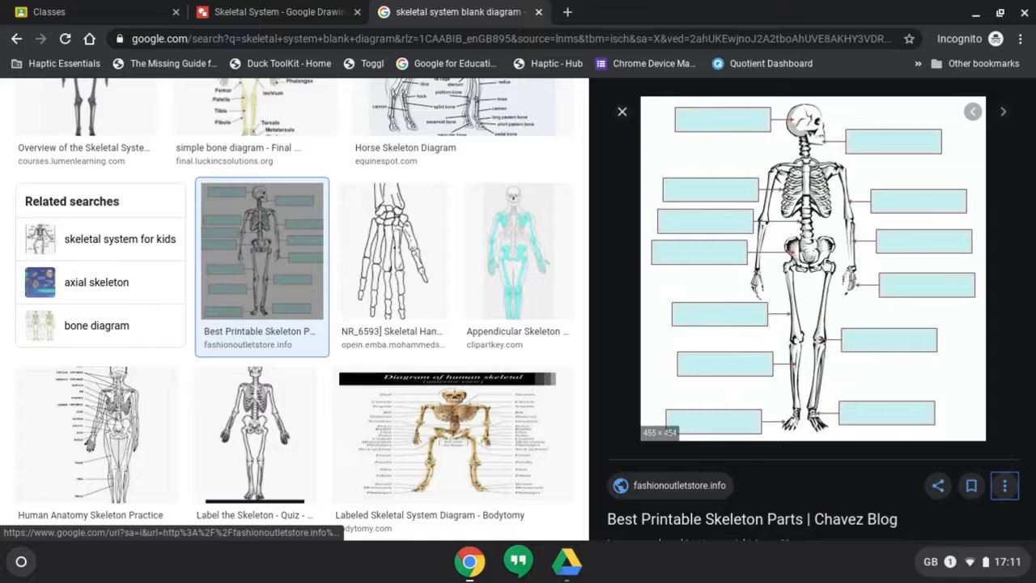
right_click(820, 261)
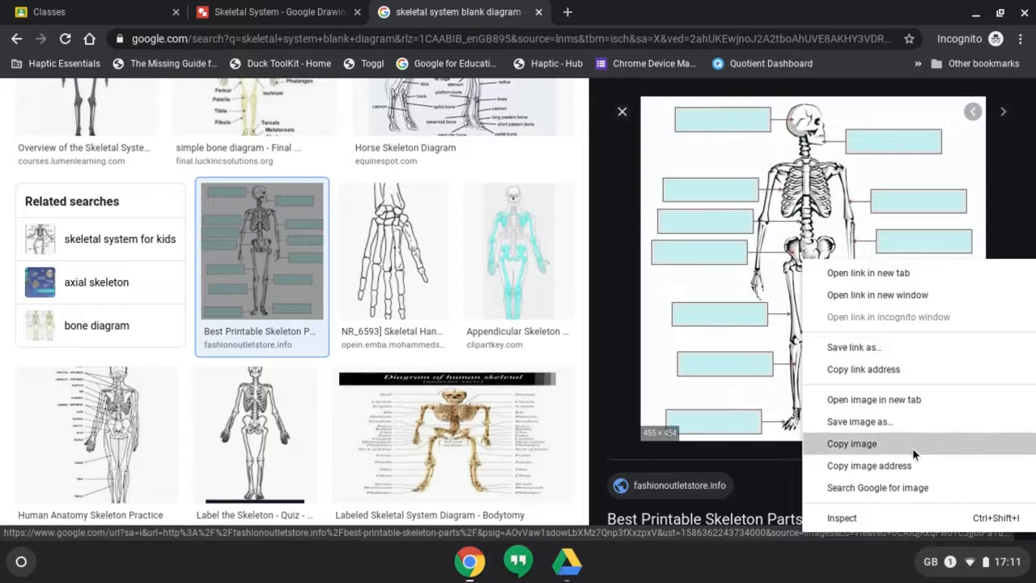
click(847, 467)
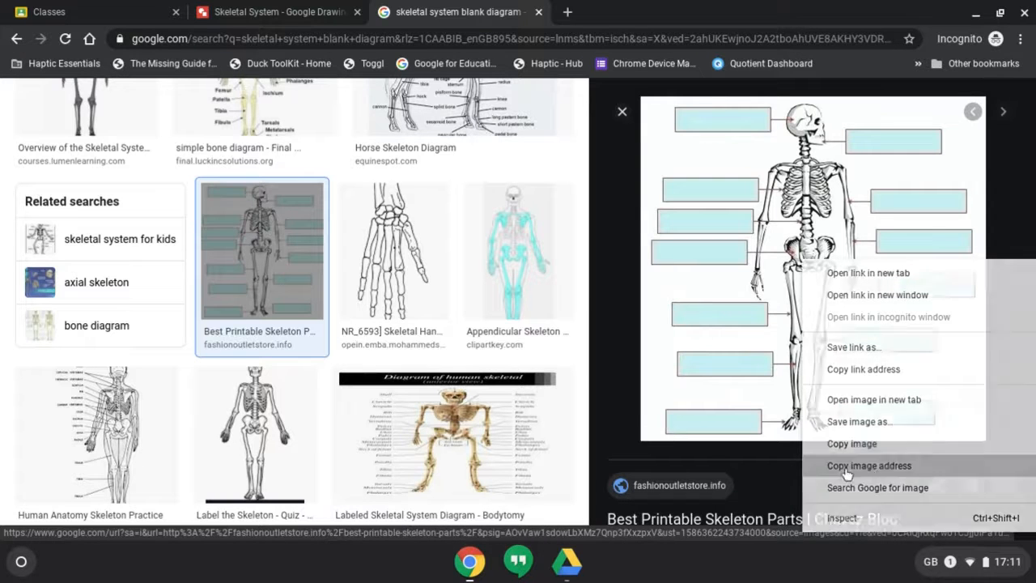
Switch to the Skeletal System drawing and insert the boxed skeleton diagram by its copied URL.
click(307, 14)
click(464, 252)
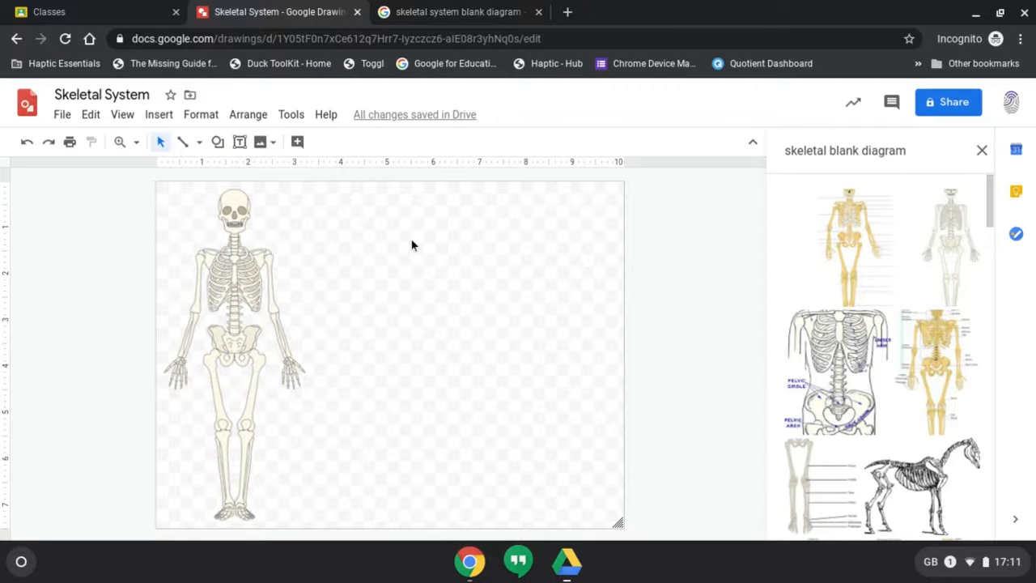
click(160, 114)
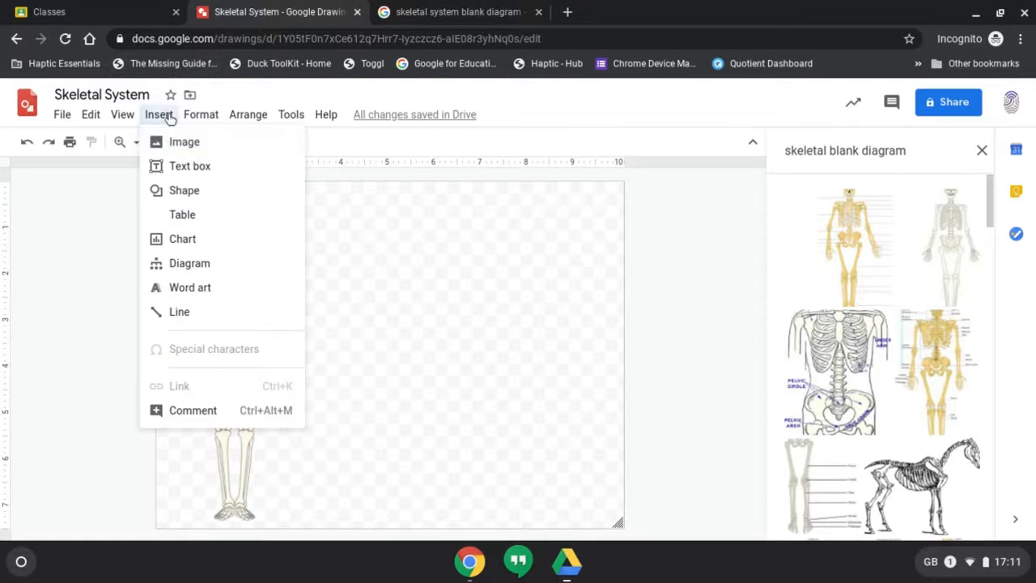
mouse_move(194, 150)
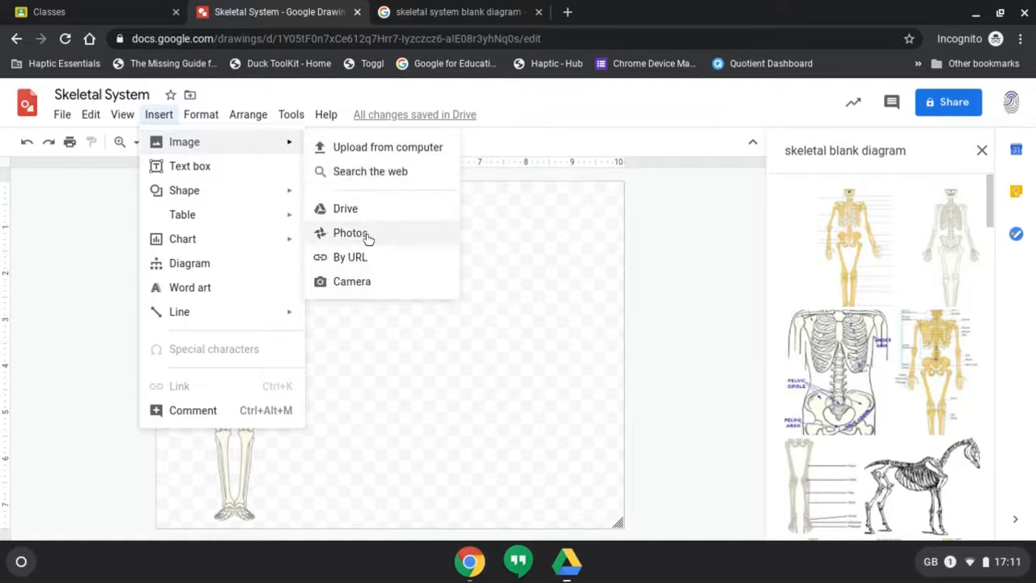
click(348, 257)
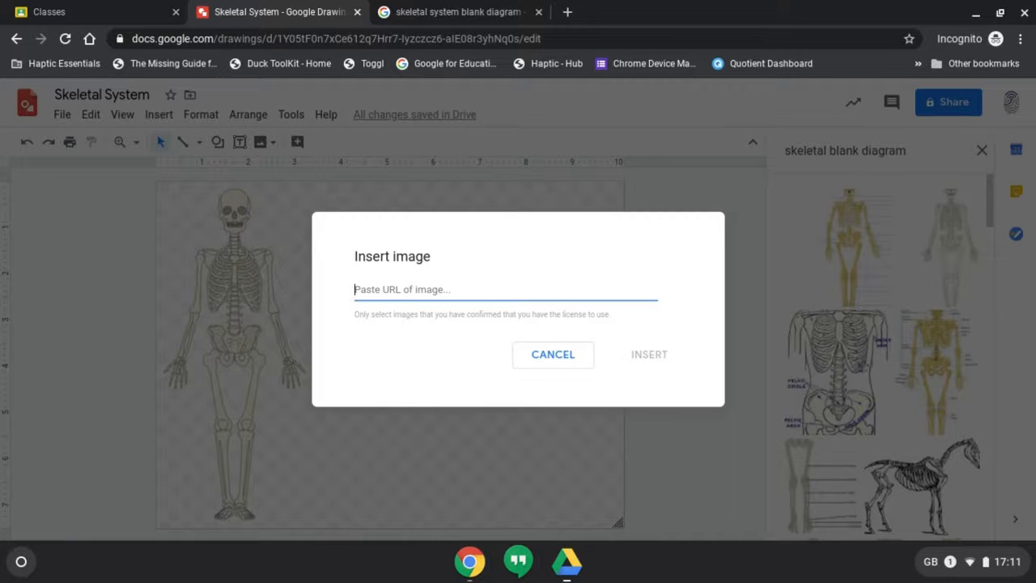
right_click(409, 288)
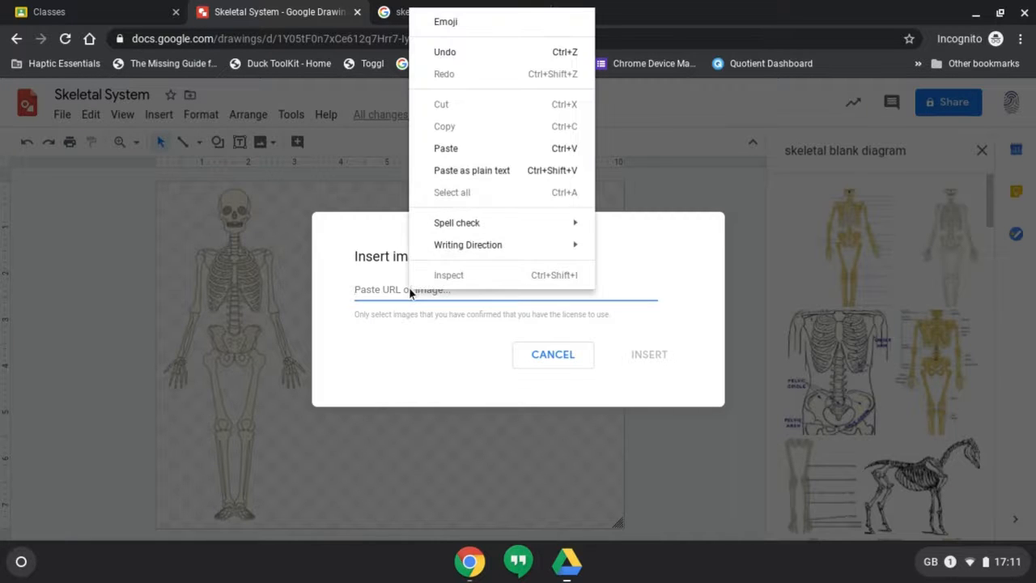
click(472, 154)
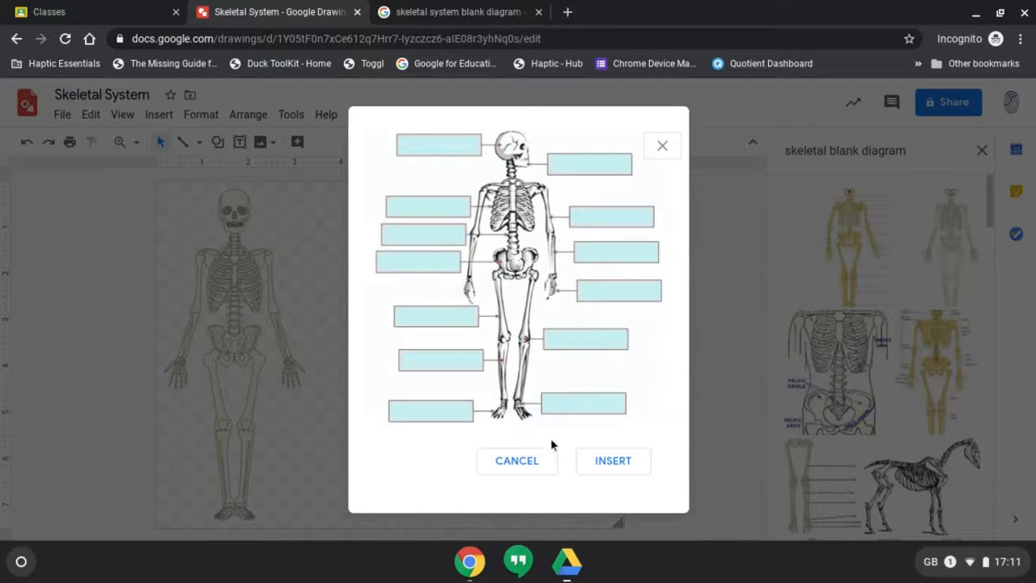
click(600, 460)
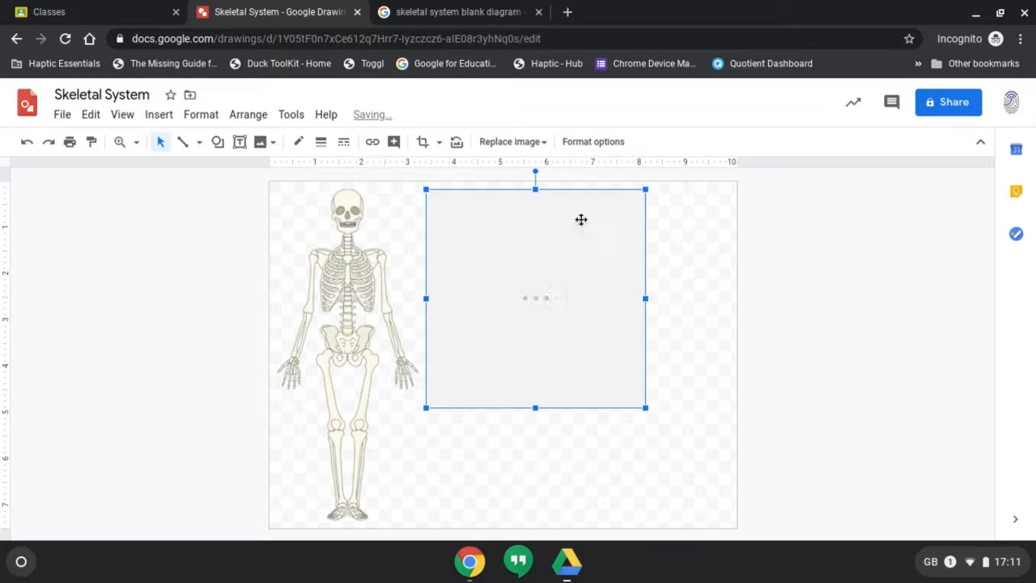
Move the boxed diagram slightly down the canvas and delete the pale, unlabelled skeleton image.
drag(539, 229, 561, 285)
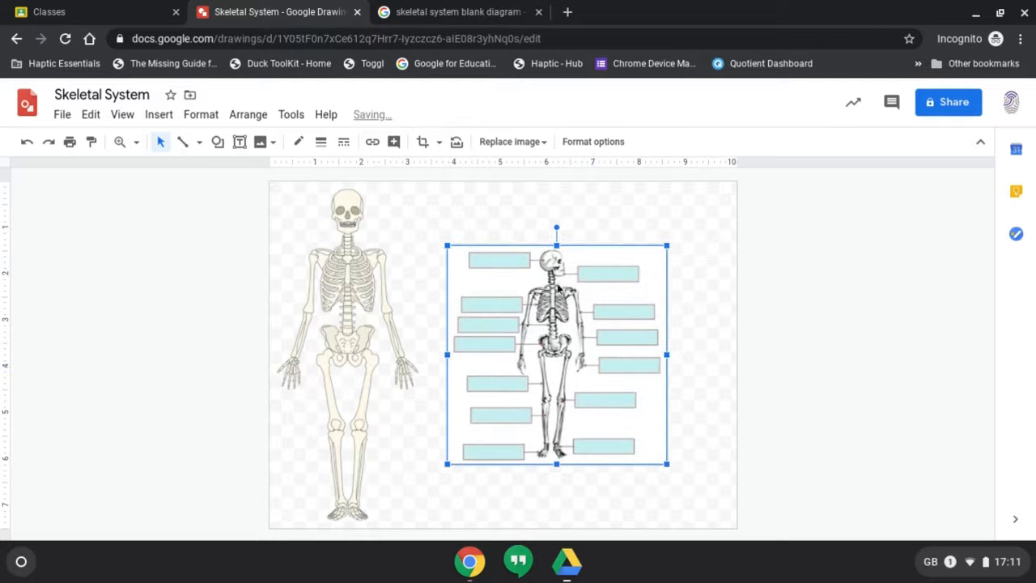
click(324, 276)
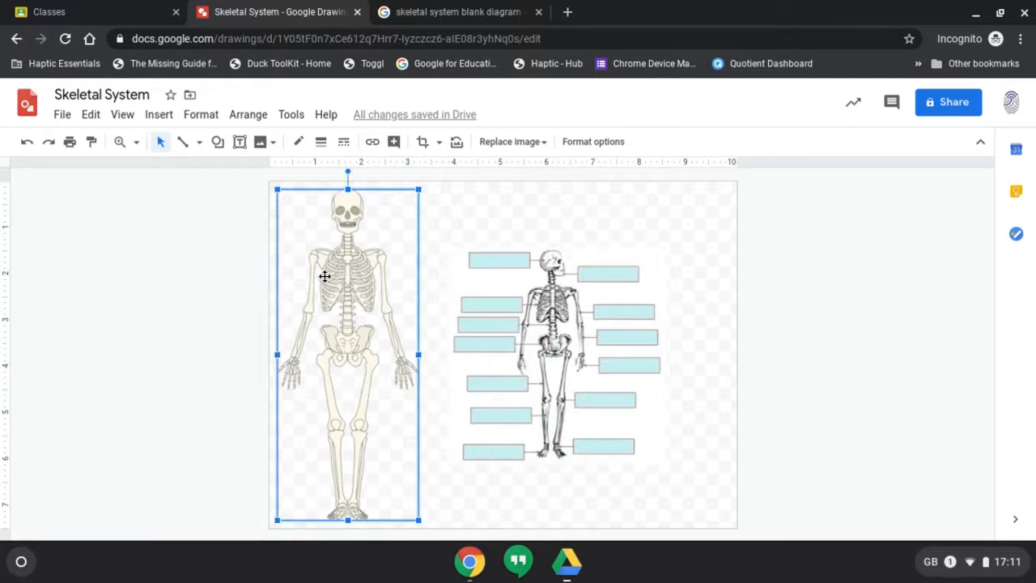
key(Delete)
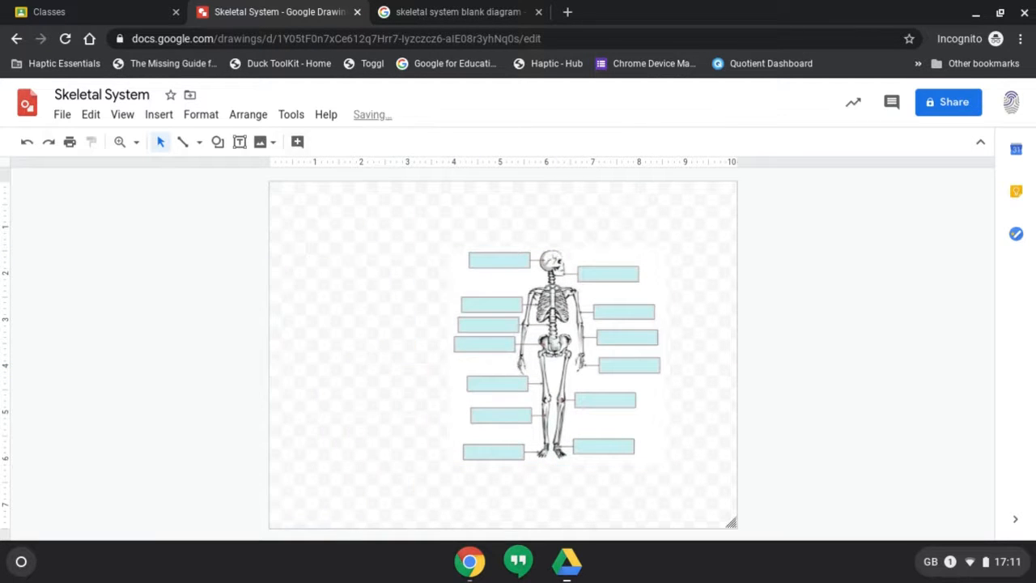
Enlarge the boxed skeleton diagram to about 8 ruler units wide and centre it horizontally near the canvas's upper edge.
click(547, 326)
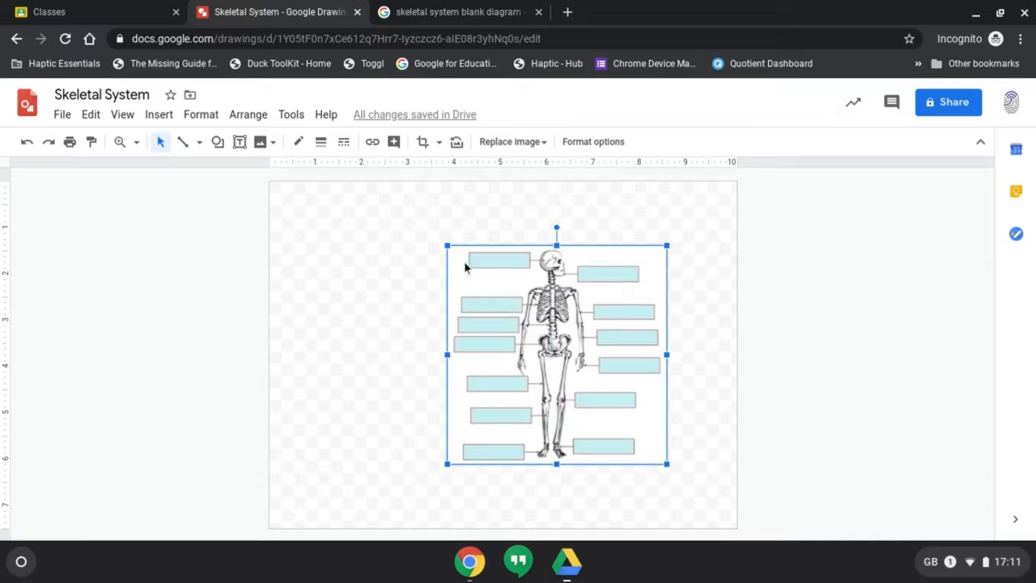
drag(447, 245, 312, 226)
drag(420, 272, 459, 358)
drag(330, 204, 314, 191)
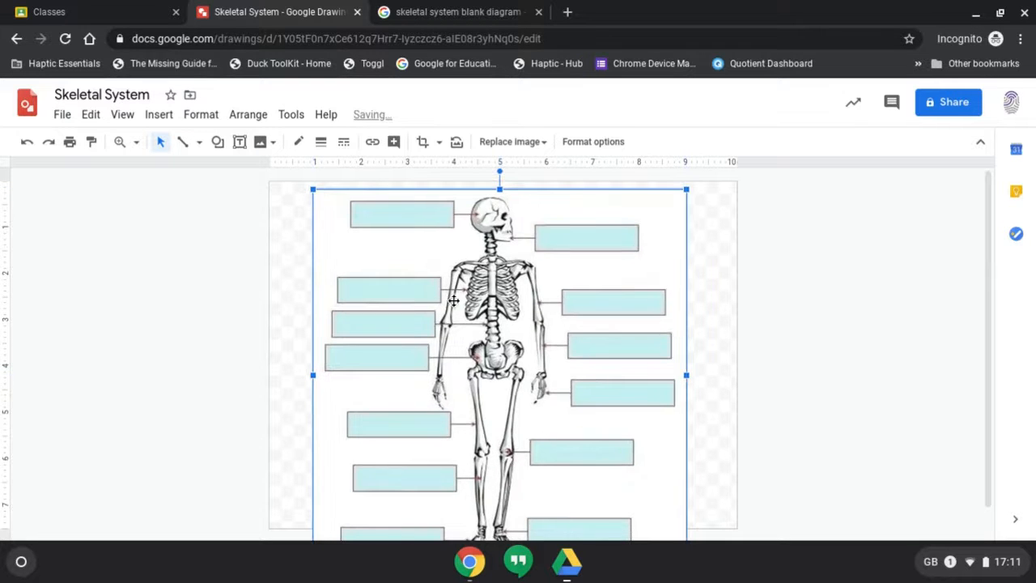
drag(463, 303, 467, 303)
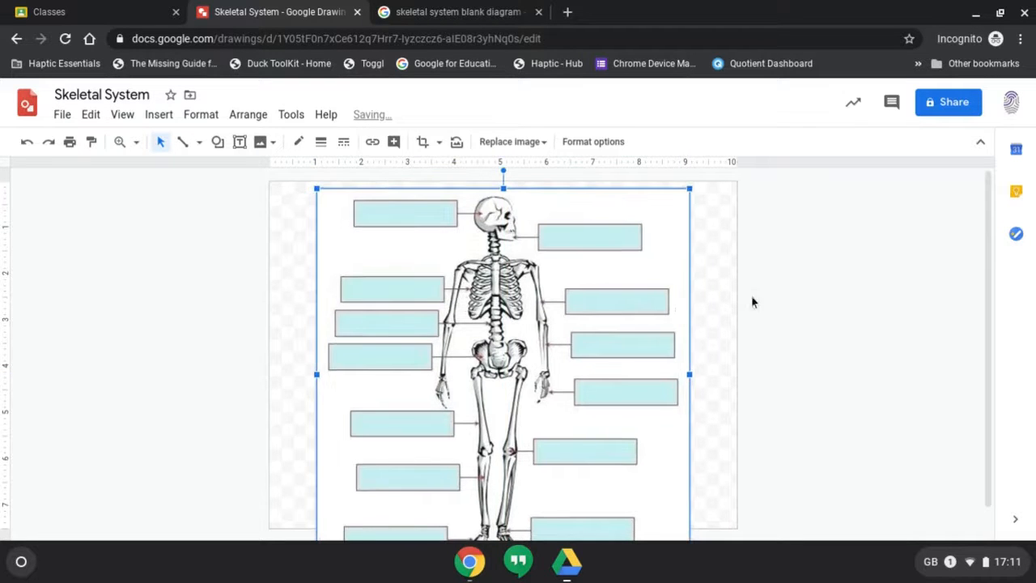
scroll(772, 305, down, 2)
scroll(773, 305, down, 1)
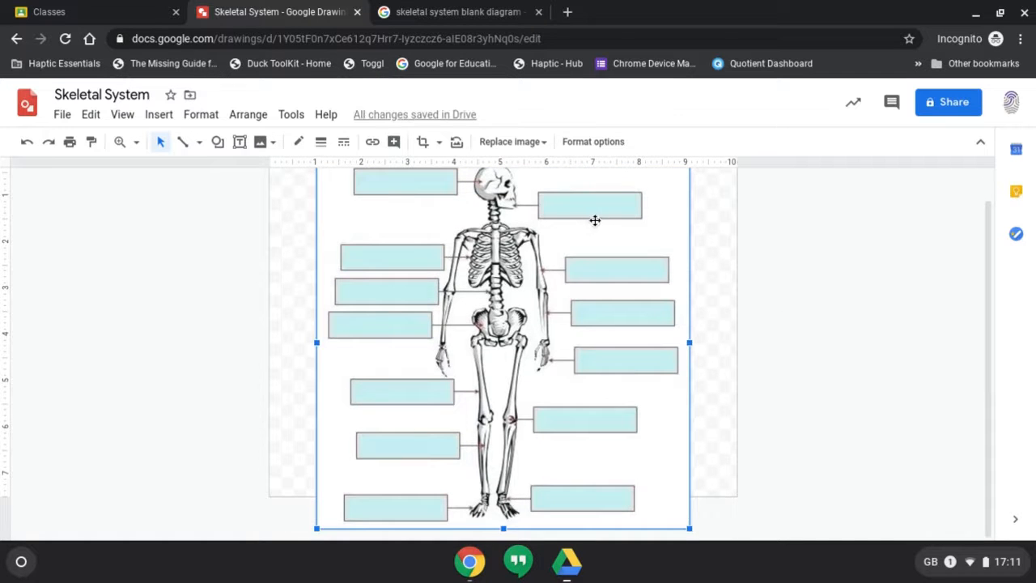
scroll(552, 288, up, 3)
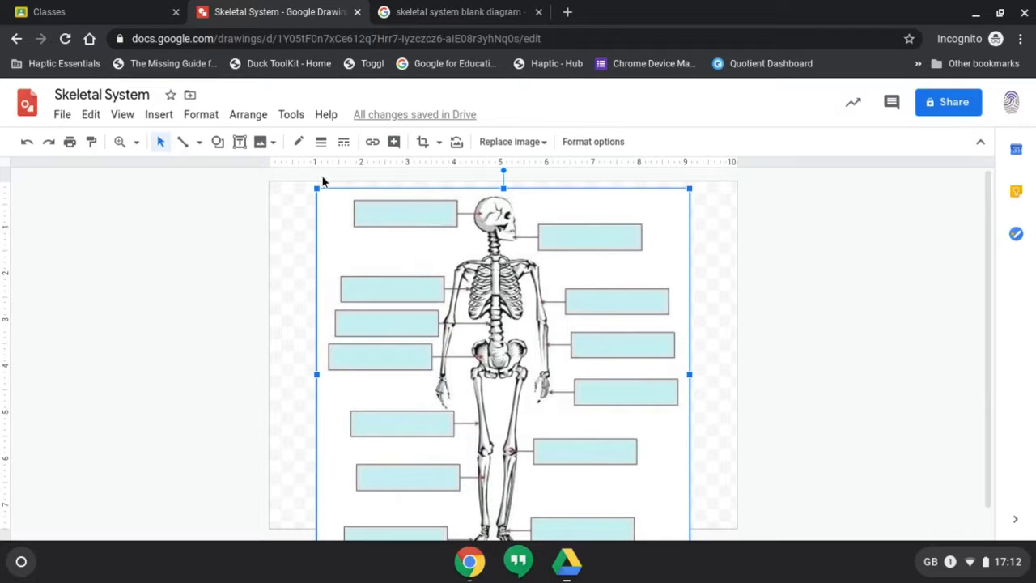